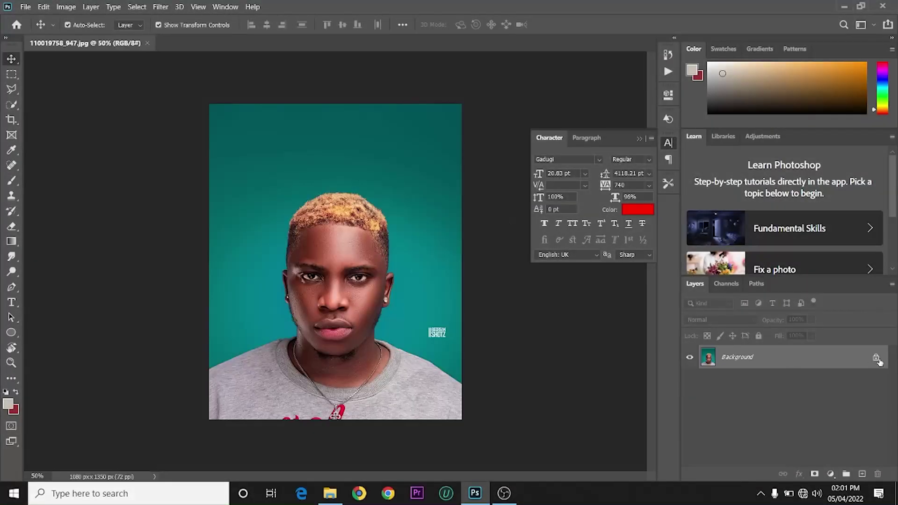
Step: Unlock the portrait's Background layer so it becomes an editable Layer 0
left_click(877, 359)
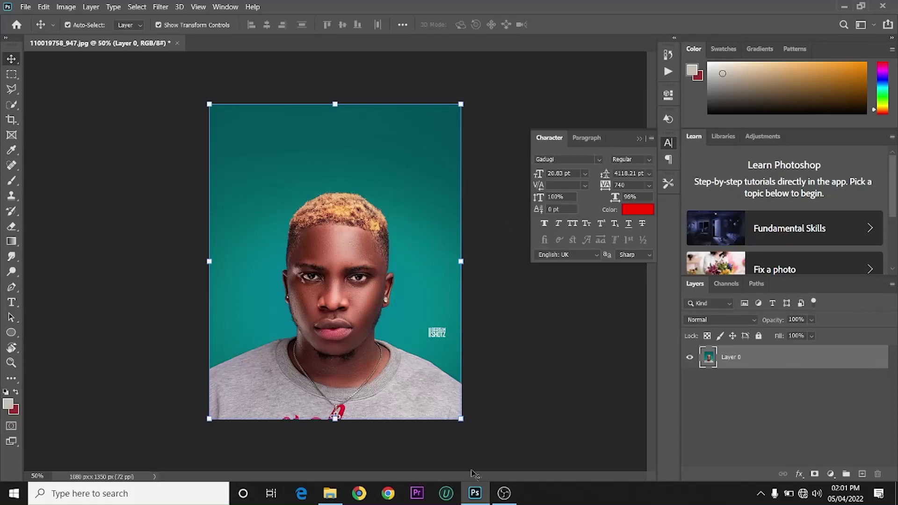
left_click(39, 7)
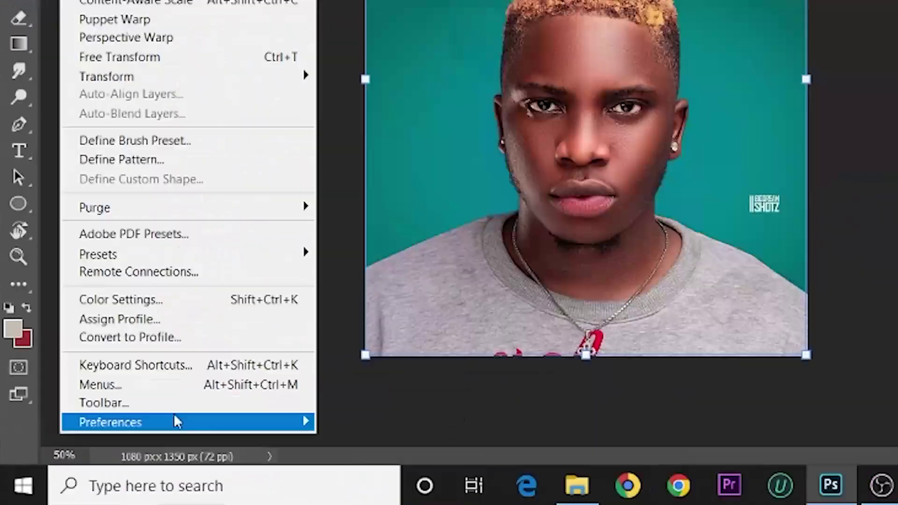
mouse_move(203, 387)
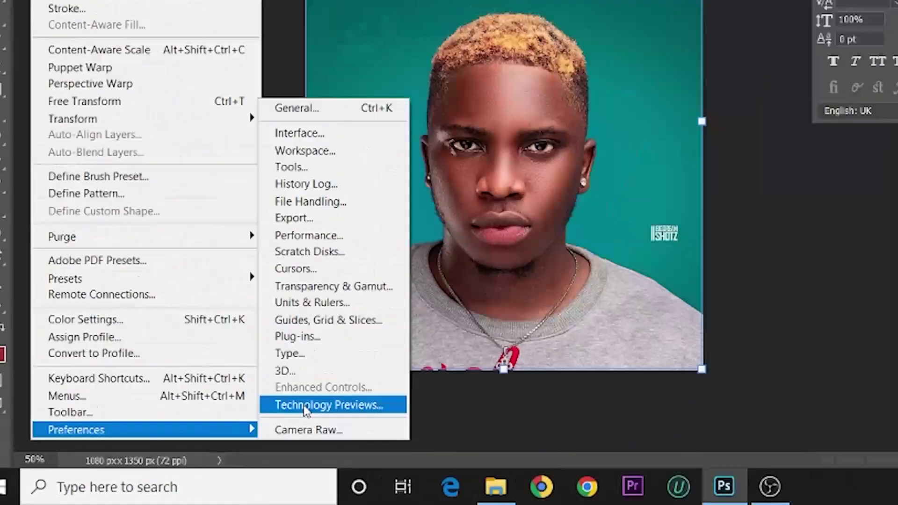
Step: Enable Use Modifier Keys Palette and Preserve Details 2.0 Upscale in Technology Previews preferences
left_click(667, 281)
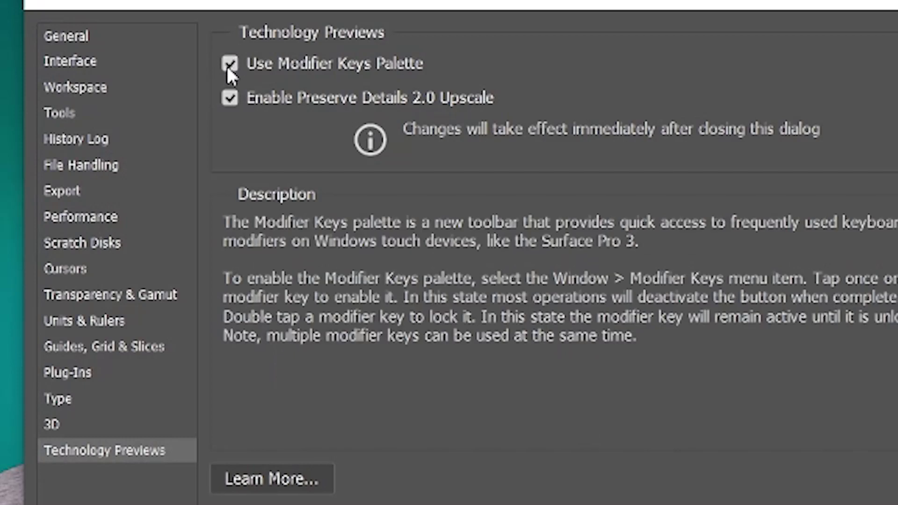
left_click(229, 65)
left_click(229, 98)
left_click(229, 63)
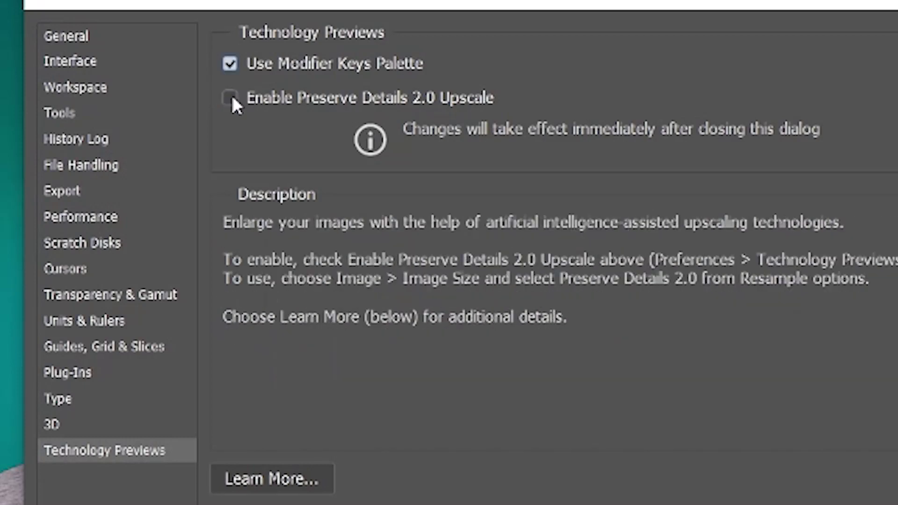
left_click(230, 97)
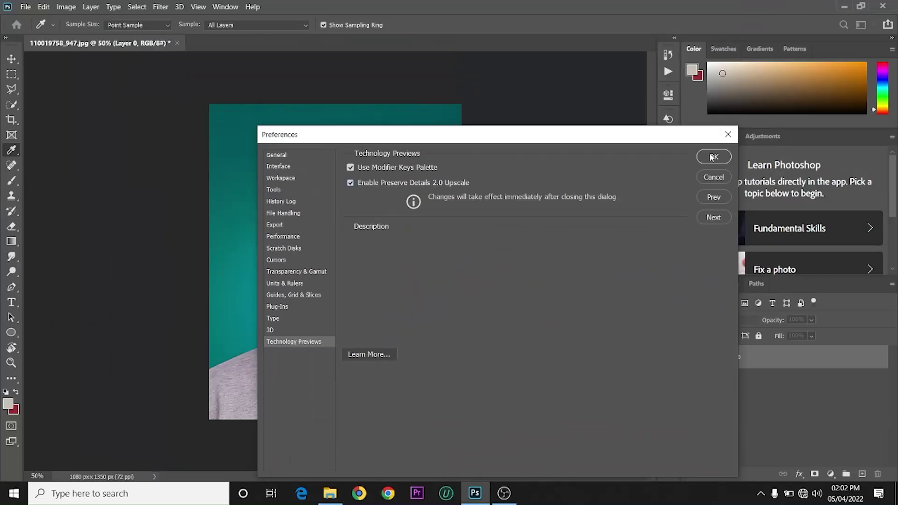
left_click(712, 158)
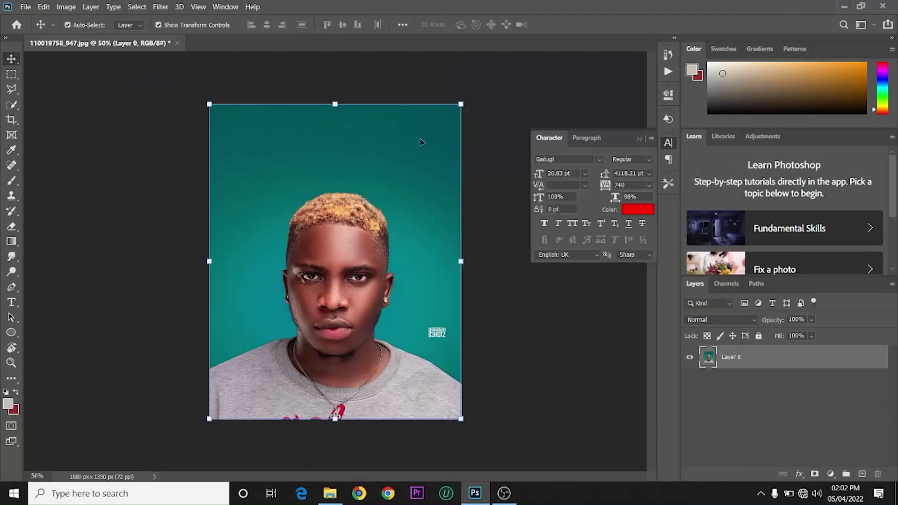
Step: Apply Camera Raw: Contrast +23, Highlights −52, Shadows +36, Whites +22, Blacks −33, Texture +3, Clarity +5
left_click(61, 7)
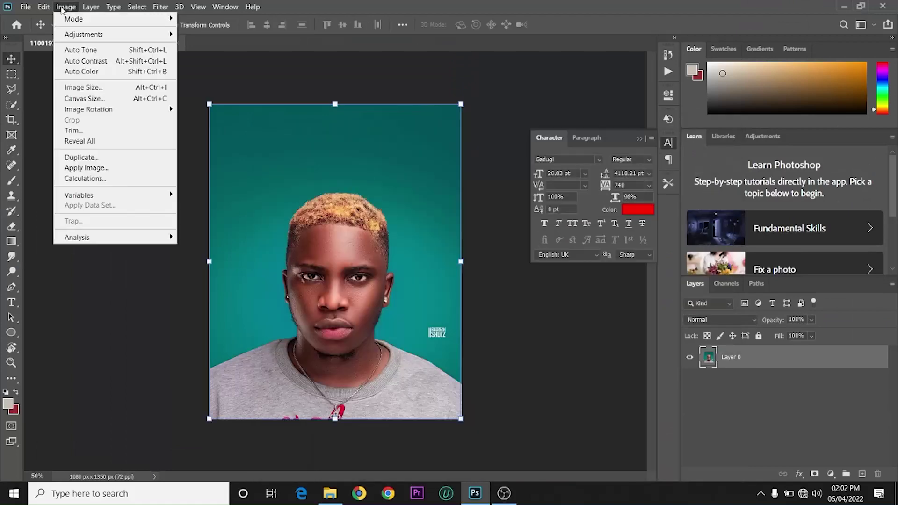
left_click(316, 164)
left_click(161, 7)
left_click(191, 71)
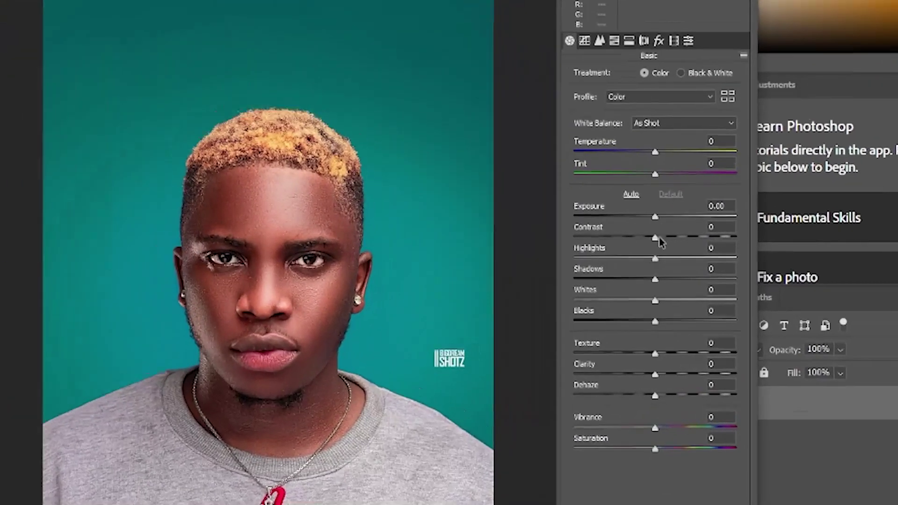
mouse_move(656, 238)
left_mouse_down()
mouse_move(674, 237)
mouse_move(612, 258)
mouse_move(668, 286)
left_mouse_up()
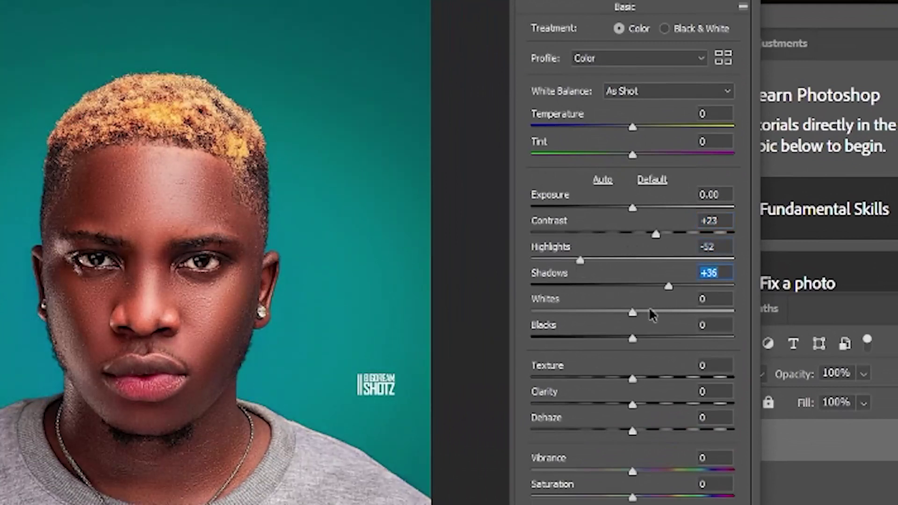
mouse_move(633, 313)
left_mouse_down()
mouse_move(655, 312)
mouse_move(601, 338)
left_mouse_up()
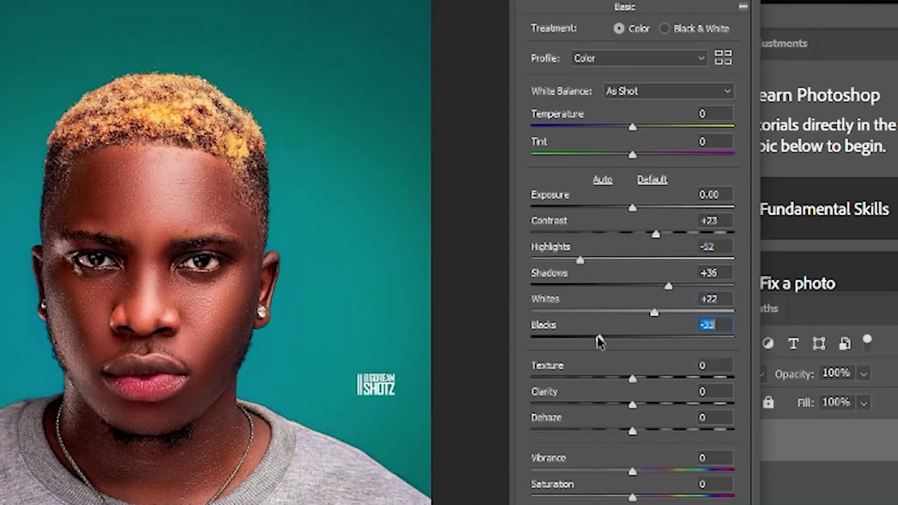
left_click_drag(634, 377, 638, 403)
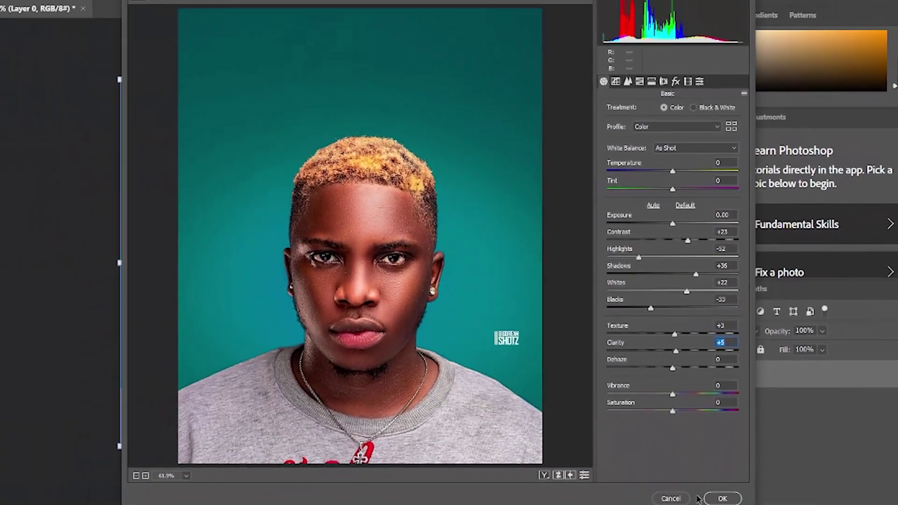
left_click(720, 499)
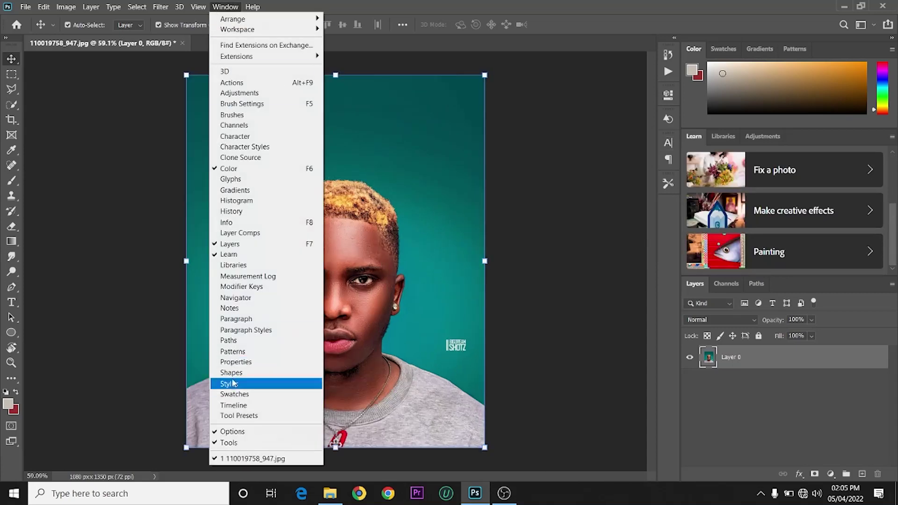
Step: Show the Properties panel and duplicate Layer 0 into Layer 0 copy
left_click(248, 364)
scroll(636, 259, "down", 1)
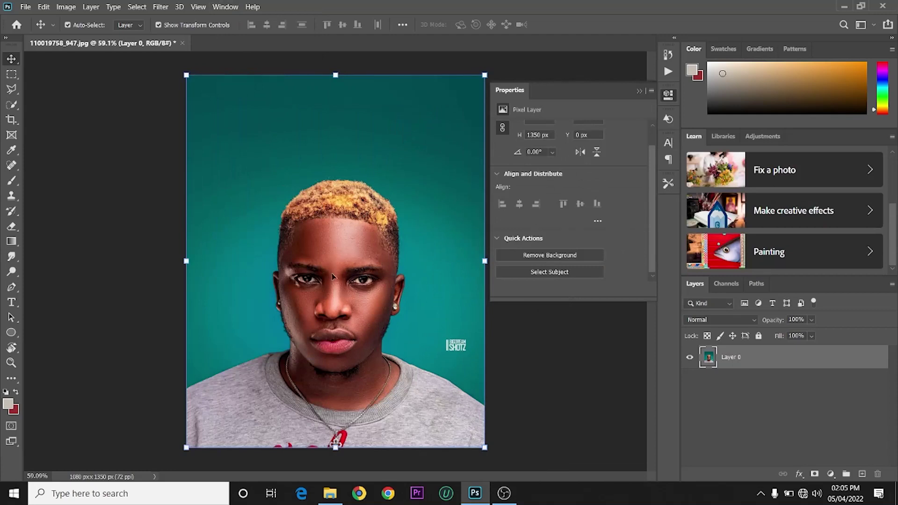
key("ctrl+j")
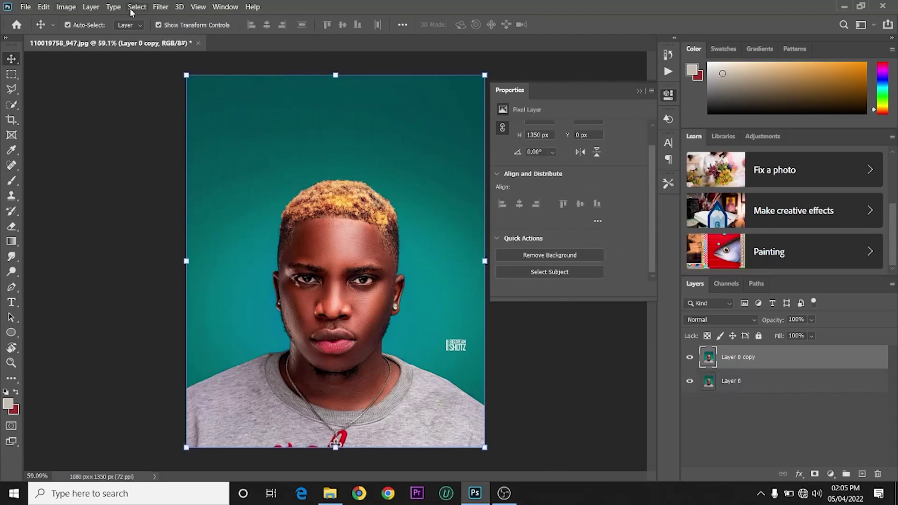
Step: Sharpen the copy with Unsharp Mask at 167% amount and 3.2 px radius
left_click(160, 6)
left_click(558, 482)
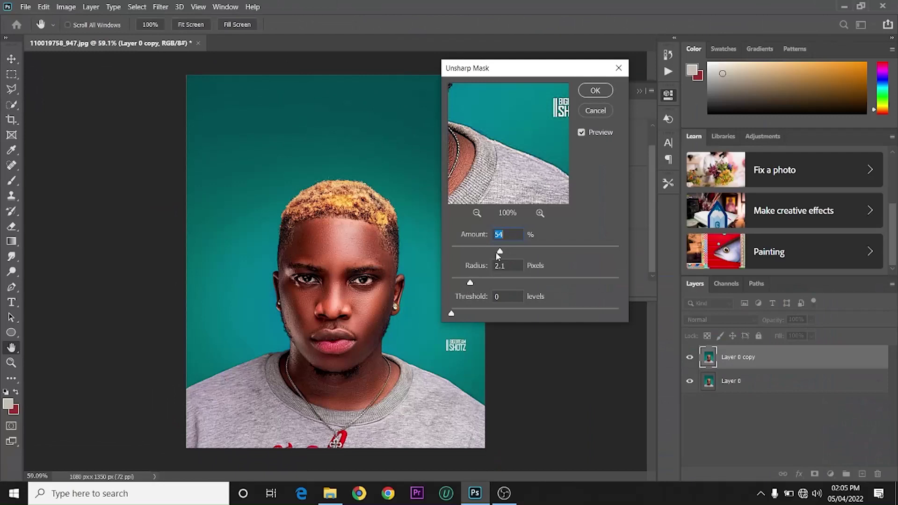
left_click_drag(500, 252, 578, 252)
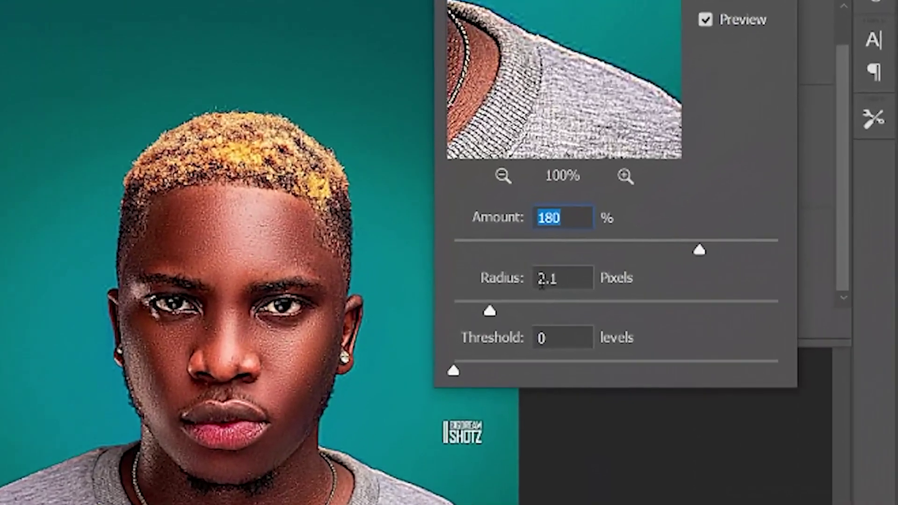
left_click_drag(489, 311, 512, 313)
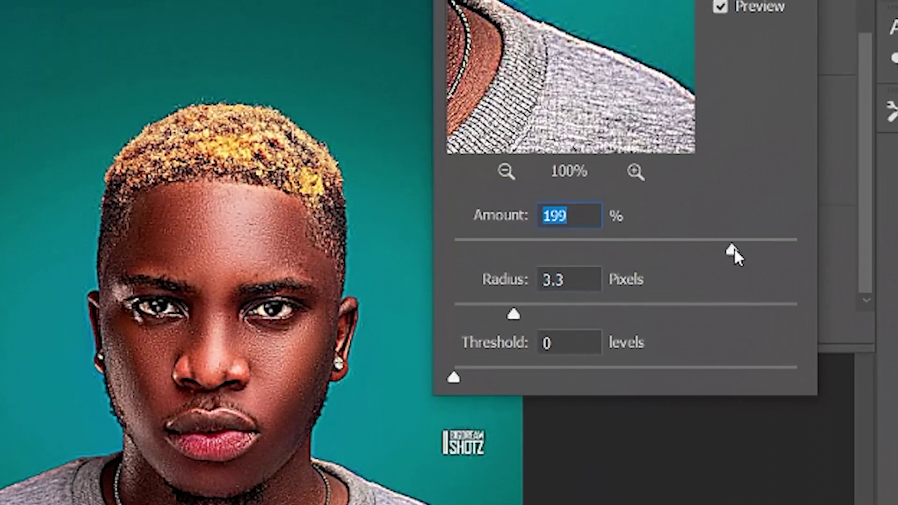
left_click_drag(733, 250, 701, 250)
left_click_drag(514, 315, 510, 314)
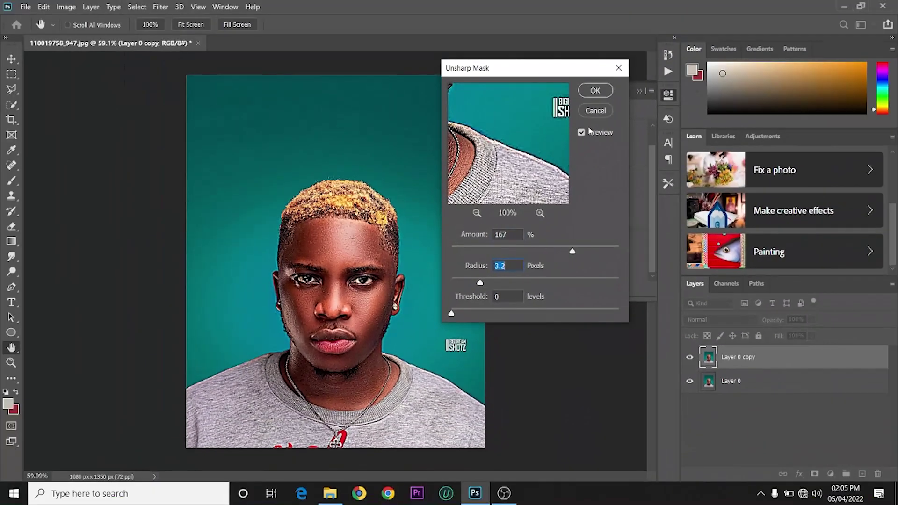
left_click(588, 94)
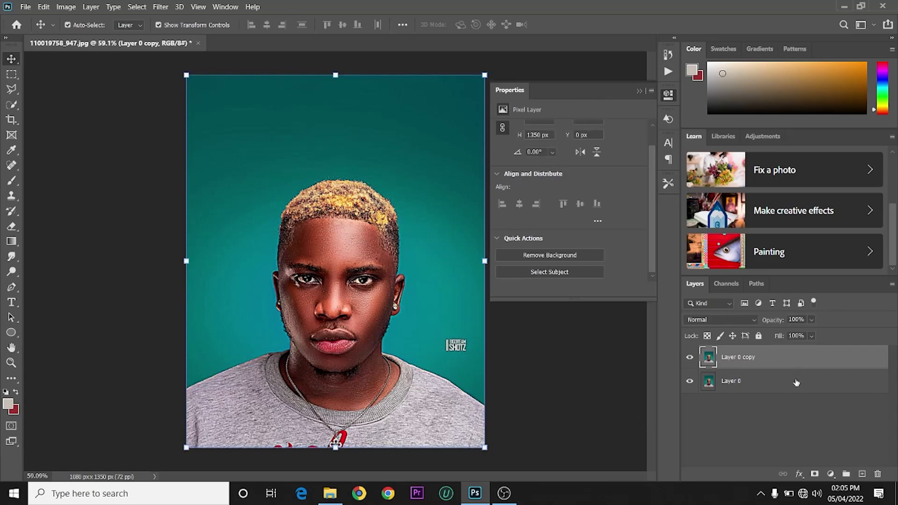
Step: Set Layer 0 copy's blend mode to Vivid Light
key("ctrl+j")
left_click(721, 320)
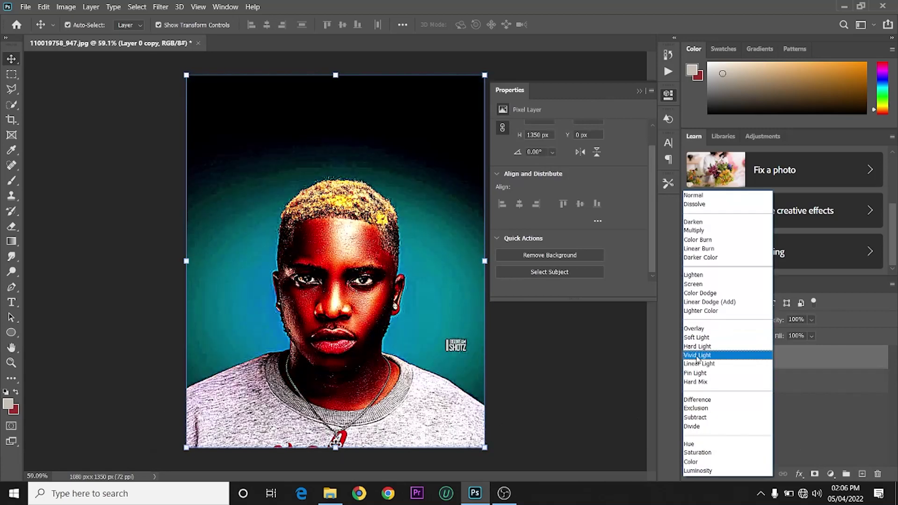
left_click(699, 356)
Step: Apply High Pass at 1.1 px radius and lower the copy's opacity to 47%
left_click(161, 8)
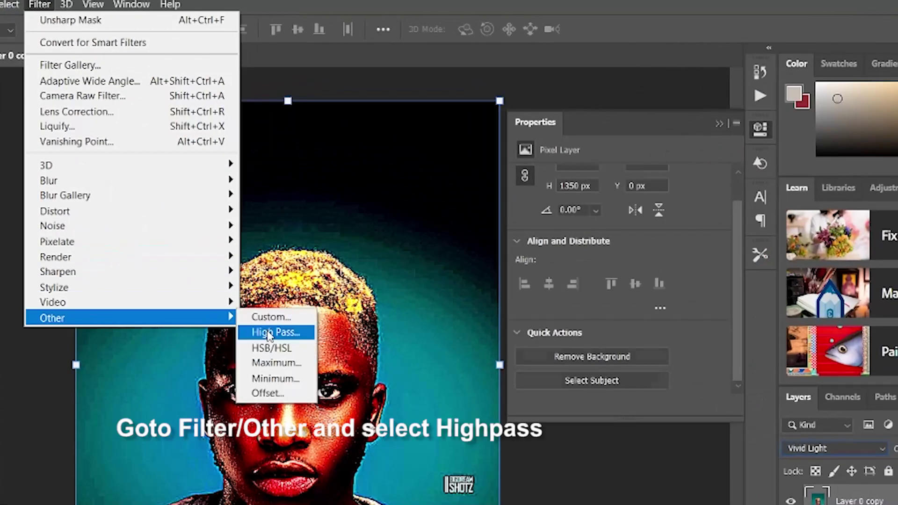
left_click(273, 333)
left_click_drag(355, 370, 333, 375)
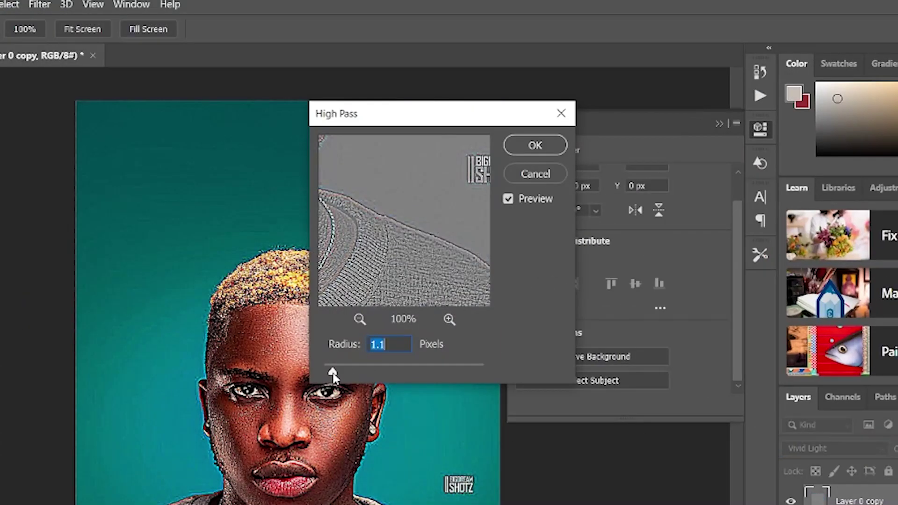
left_click(535, 146)
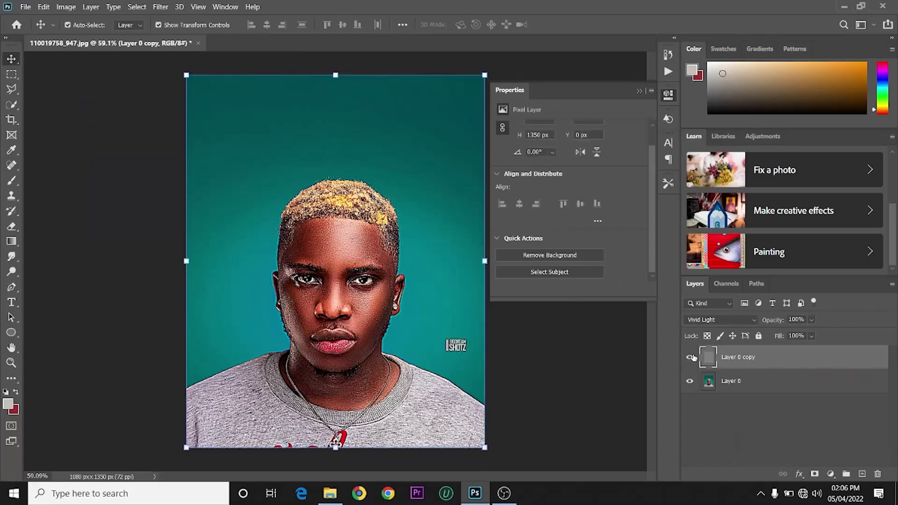
left_click_drag(775, 321, 712, 369)
Step: Merge the sharpening layer down, duplicate Layer 0, and apply Shadows/Highlights (shadows 35%, highlights 16%)
key("ctrl+e")
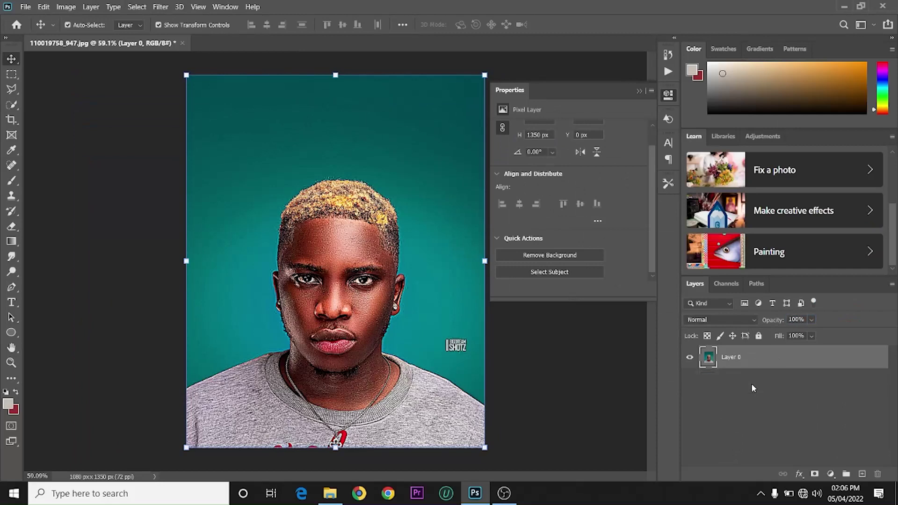
key("ctrl+j")
left_click(66, 7)
mouse_move(71, 37)
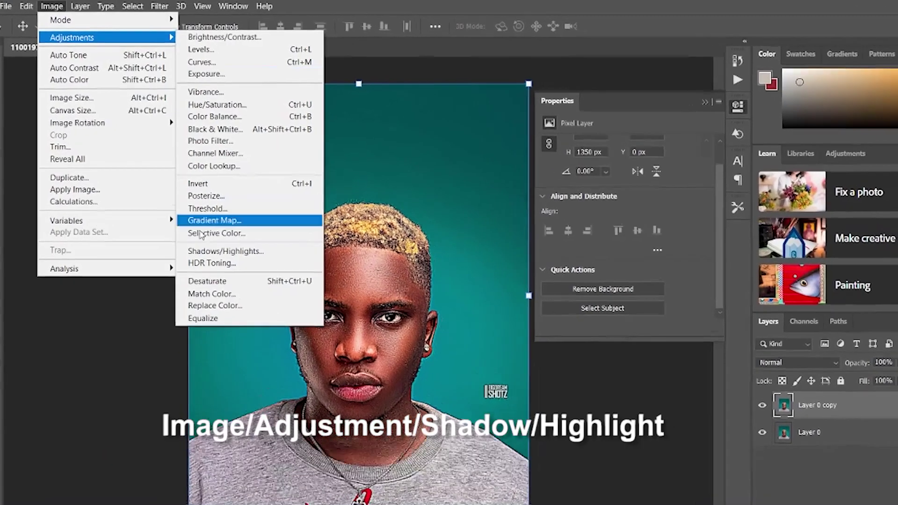
left_click(225, 251)
mouse_move(716, 235)
left_mouse_down()
mouse_move(739, 236)
mouse_move(732, 237)
left_mouse_up()
mouse_move(769, 260)
left_mouse_down()
mouse_move(779, 266)
mouse_move(772, 274)
left_mouse_up()
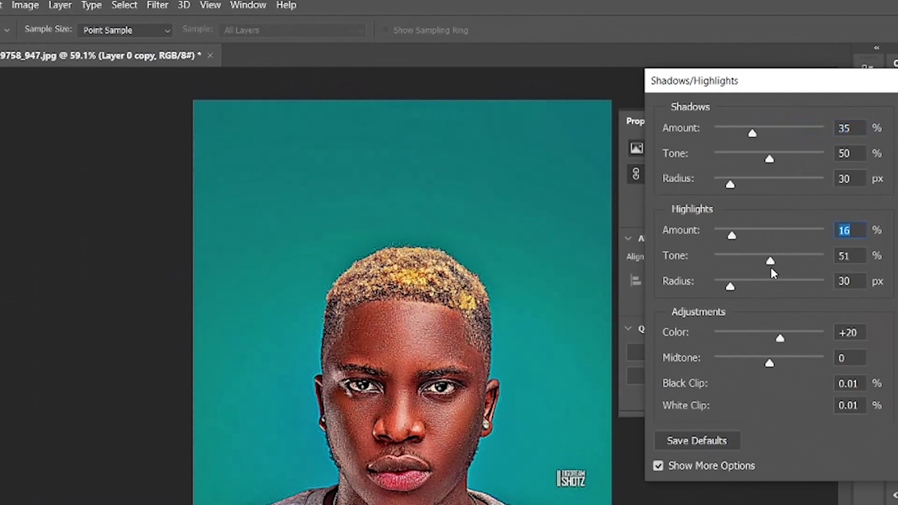
mouse_move(730, 185)
left_mouse_down()
mouse_move(715, 187)
mouse_move(735, 192)
left_mouse_up()
mouse_move(732, 287)
left_mouse_down()
mouse_move(716, 288)
mouse_move(742, 287)
mouse_move(718, 287)
left_mouse_up()
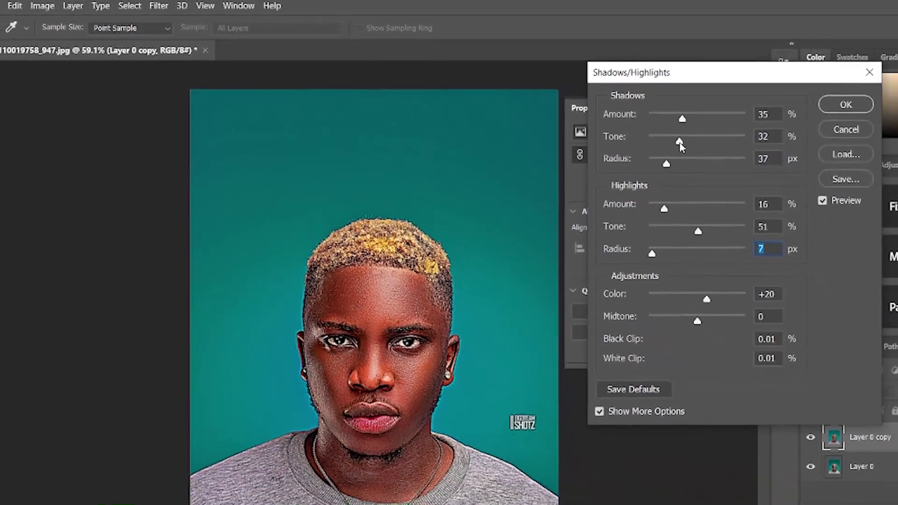
left_click_drag(769, 159, 771, 159)
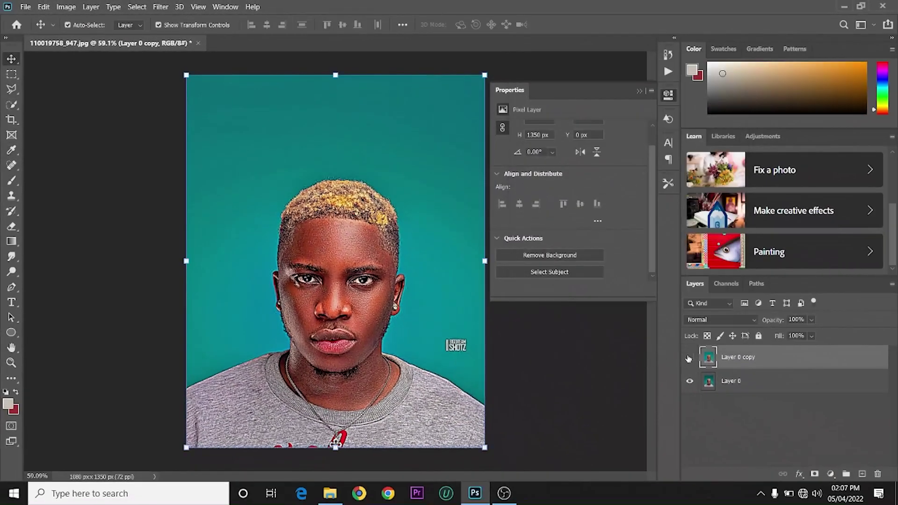
Step: Compare the adjusted copy, merge it into Layer 0, and close the Properties panel
double_click(689, 358)
key("ctrl+e")
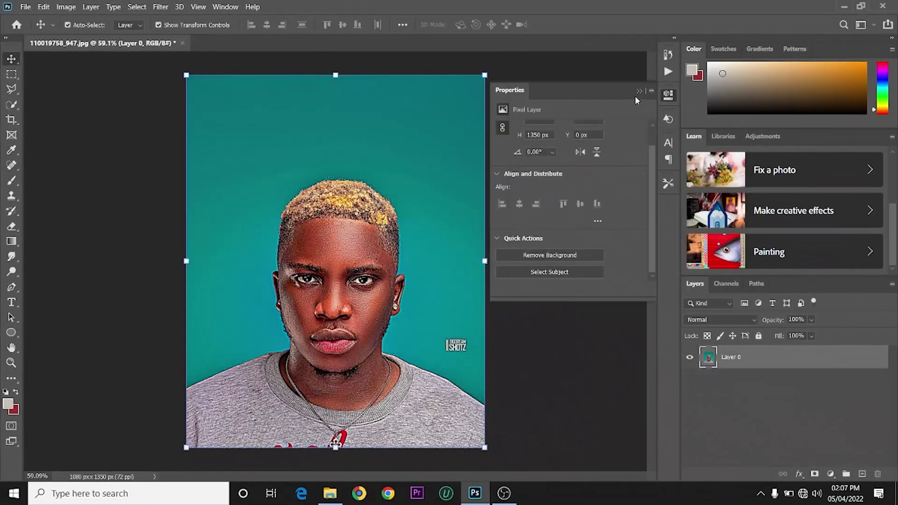
left_click(639, 91)
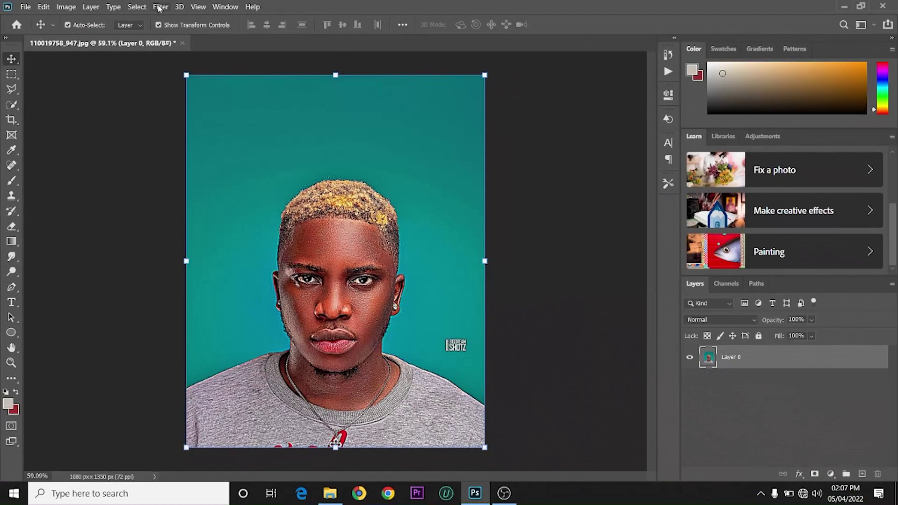
Step: Upscale to 500 pixels/inch (7500 × 9375 px) with Preserve Details 2.0, comparing Reduce Noise levels
left_click(66, 7)
left_click(140, 156)
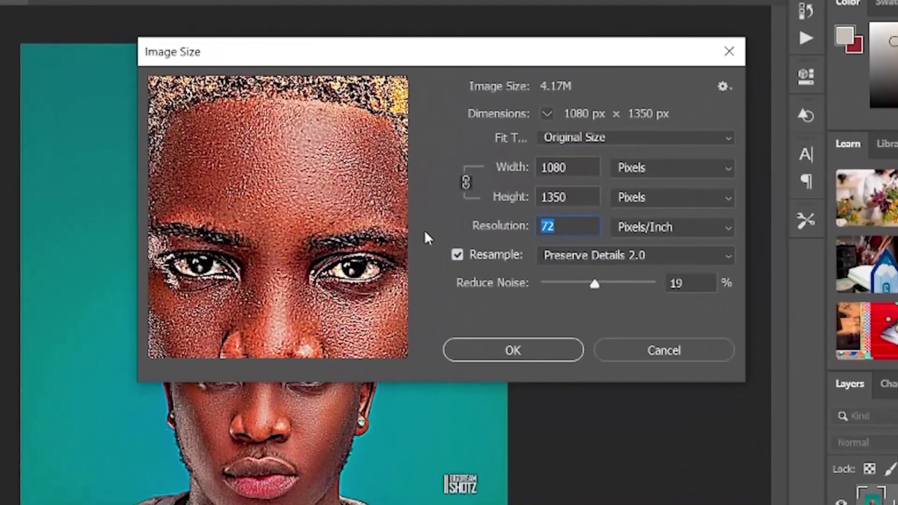
type("5")
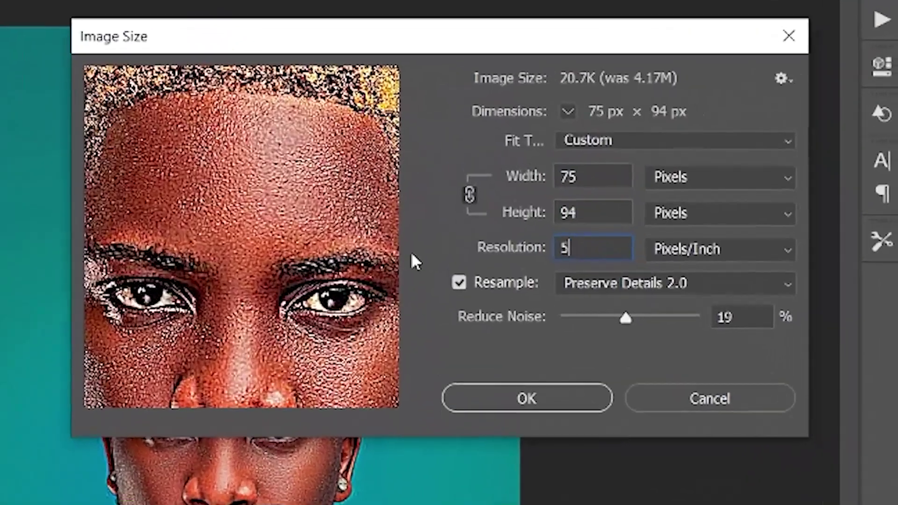
type("00")
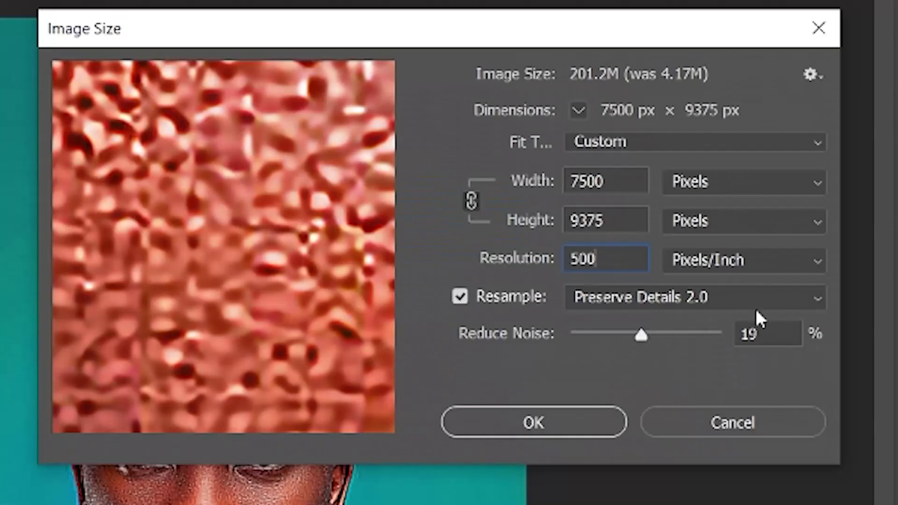
left_click(814, 298)
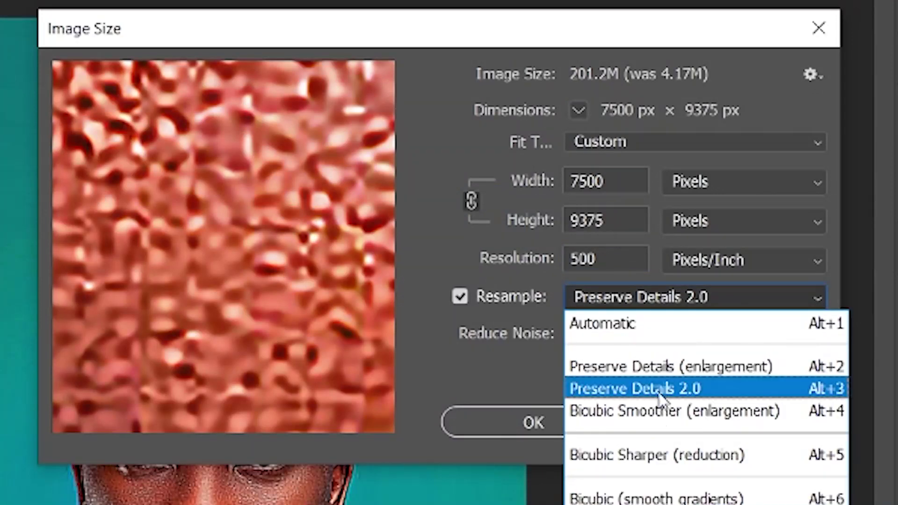
left_click(664, 388)
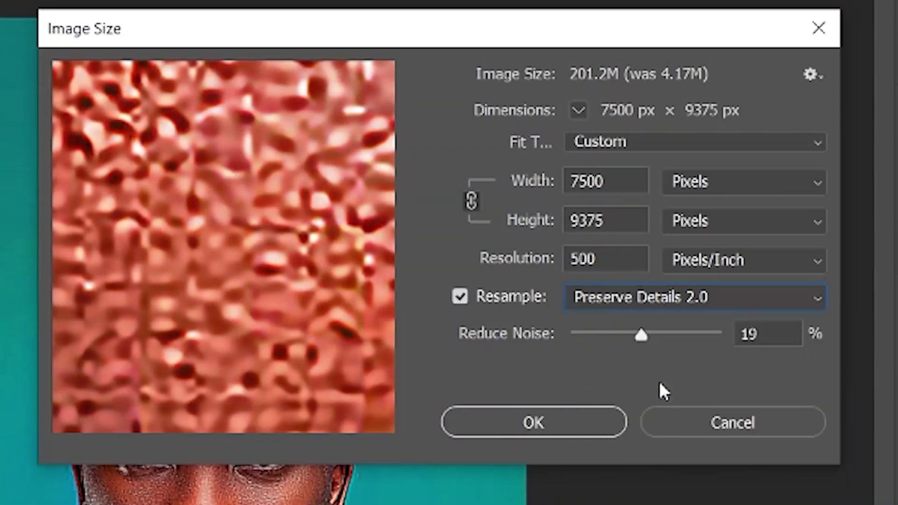
mouse_move(638, 337)
left_mouse_down()
mouse_move(609, 334)
mouse_move(631, 336)
left_mouse_up()
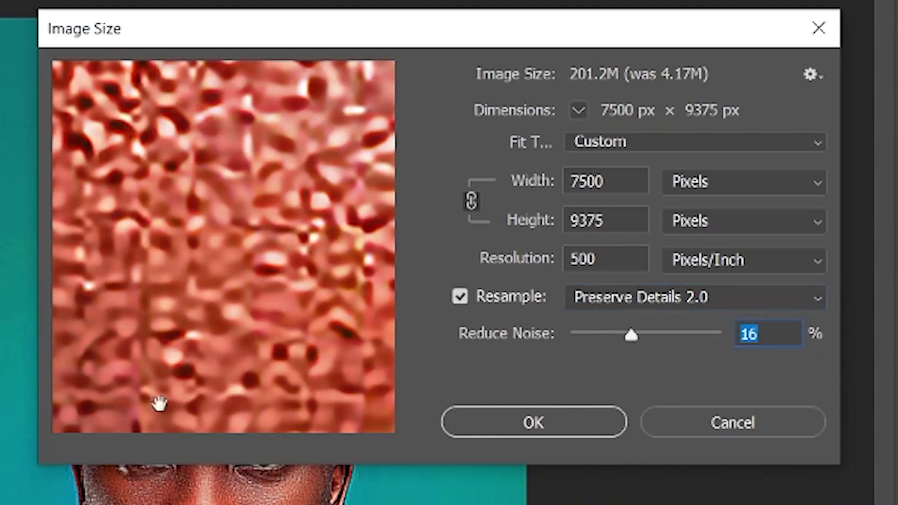
left_click(168, 414)
left_click(169, 414)
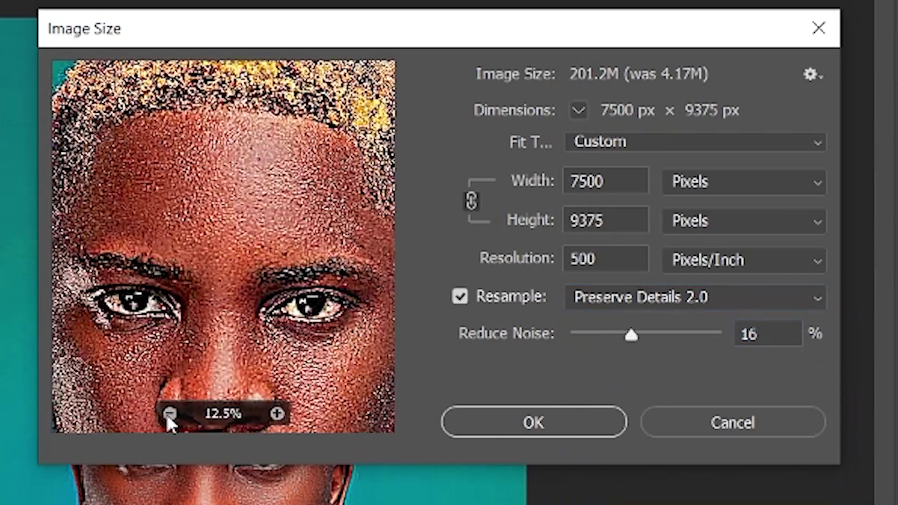
left_click_drag(631, 336, 730, 336)
mouse_move(625, 335)
left_mouse_down()
mouse_move(515, 337)
mouse_move(592, 337)
left_mouse_up()
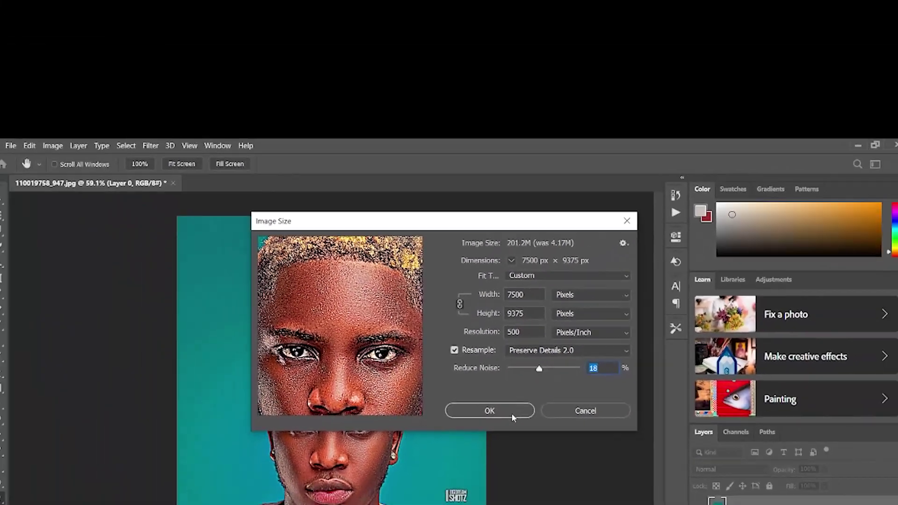
left_click(512, 415)
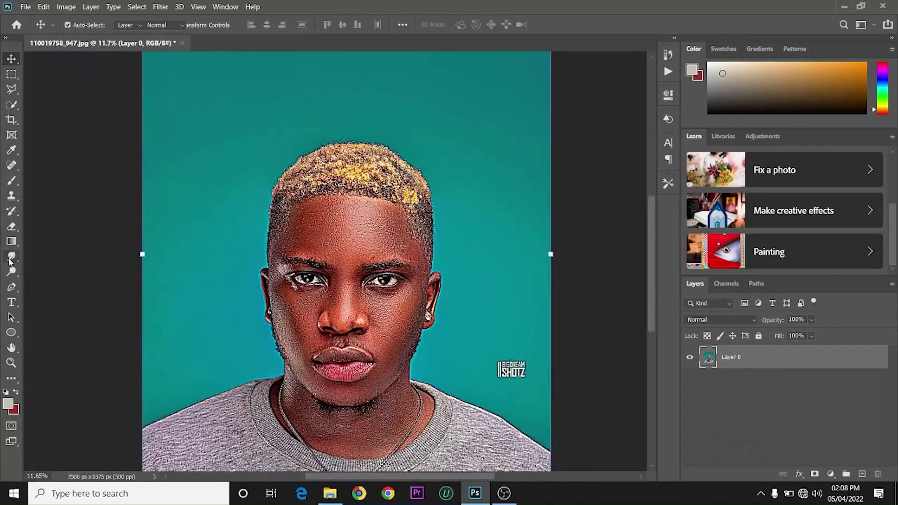
Step: Select the Smudge tool and bring up the brush preset picker over the forehead
left_click(10, 260)
scroll(349, 228, "up", 5)
right_click(260, 196)
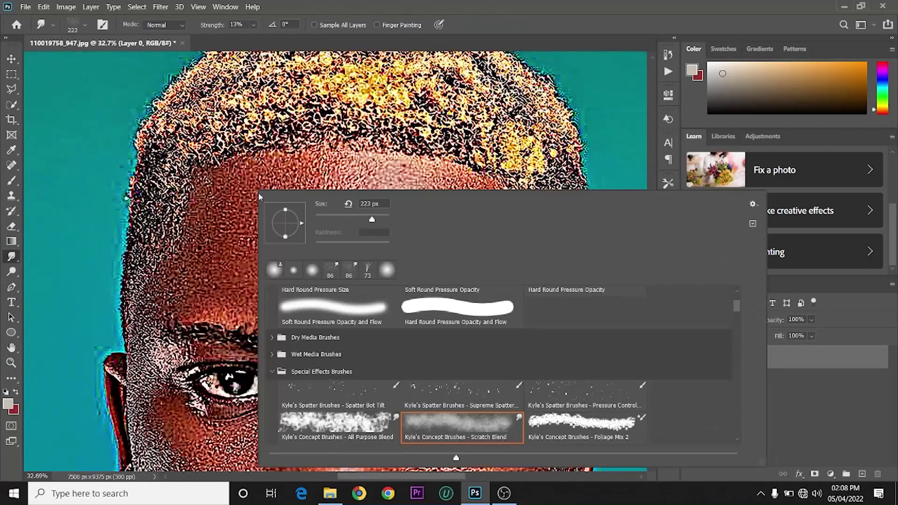
left_click_drag(735, 310, 726, 414)
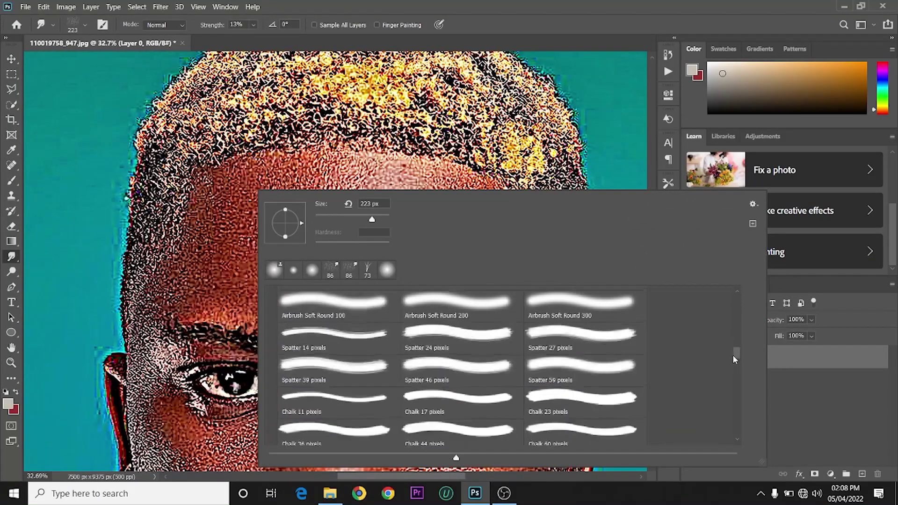
left_click_drag(726, 413, 720, 273)
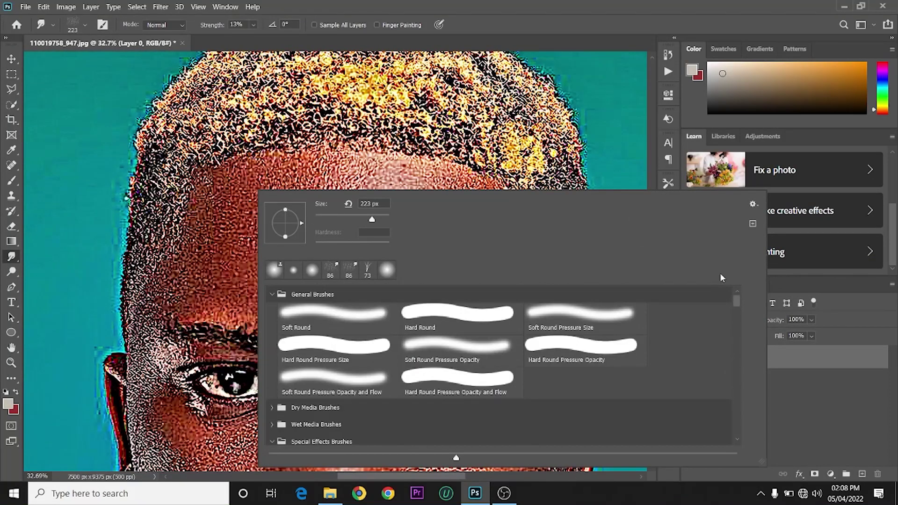
Step: Collapse the General, Special Effects, lash and RAMBUT ALIS brush folders in the picker
left_click(273, 294)
left_click(272, 344)
left_click(272, 362)
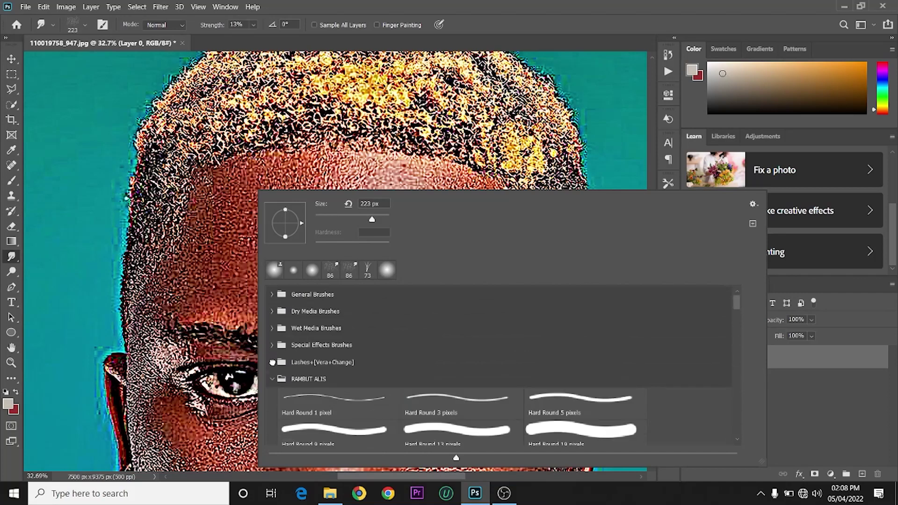
left_click(272, 378)
left_click(272, 345)
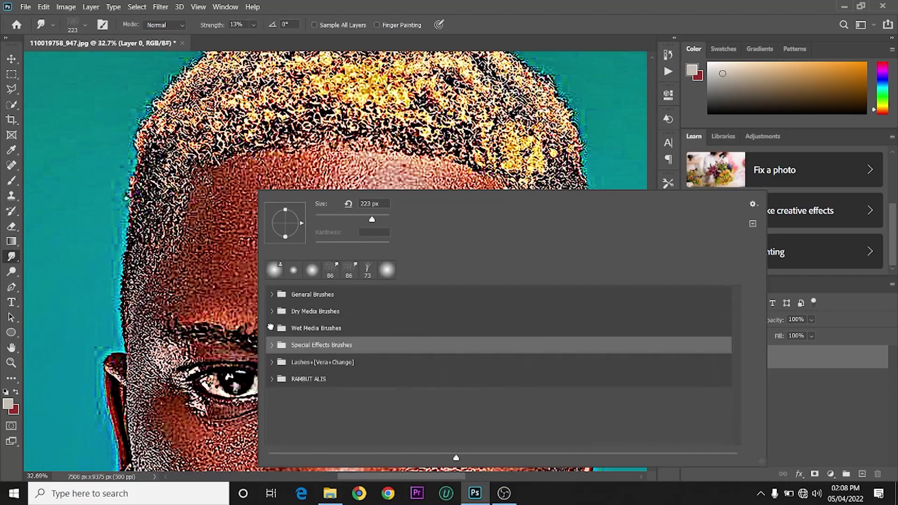
left_click(273, 311)
left_click(273, 294)
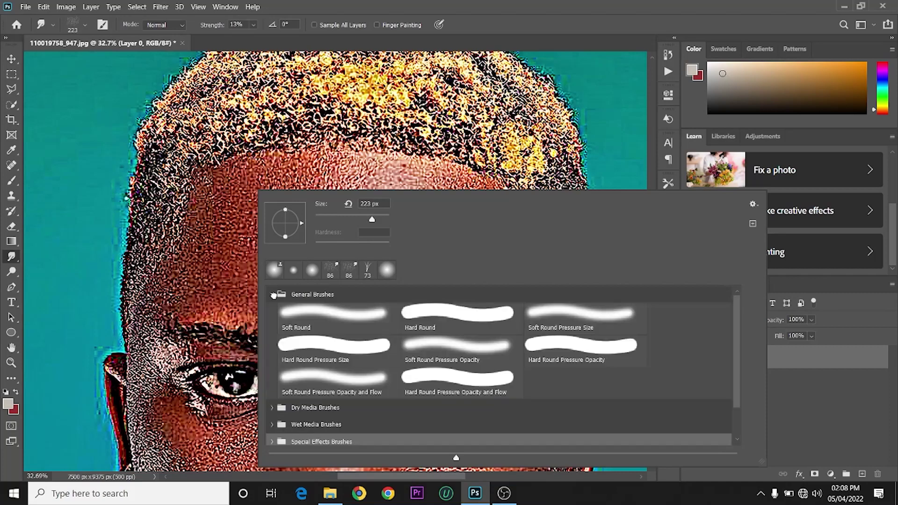
left_click(272, 379)
left_click(272, 362)
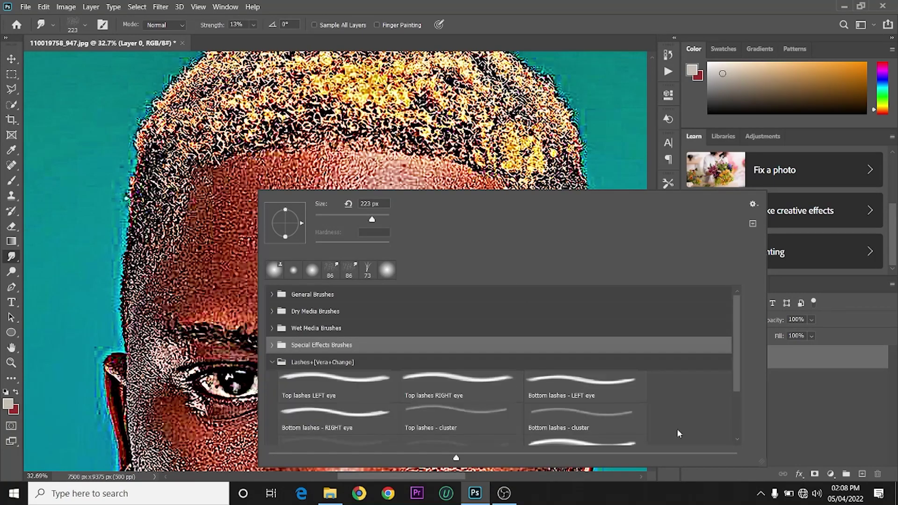
scroll(738, 383, "down", 3)
scroll(607, 381, "up", 2)
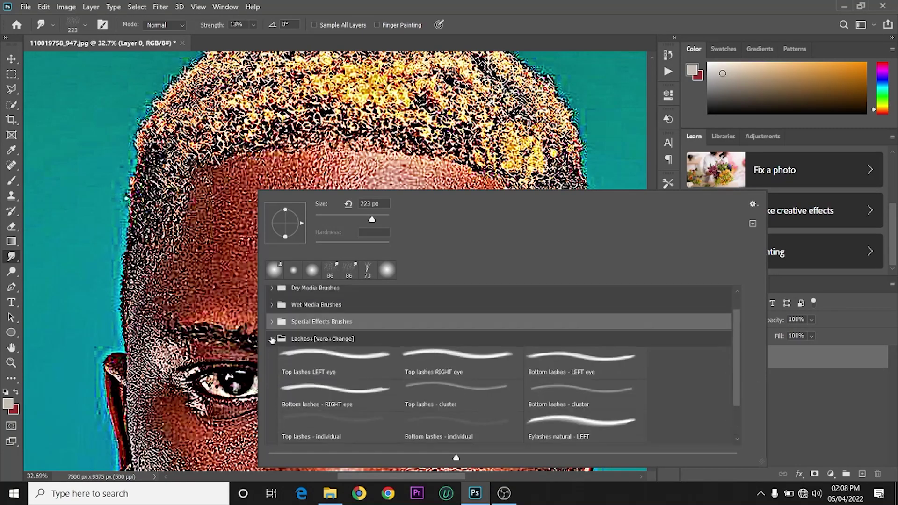
left_click(272, 338)
Step: Import the skin_smooth brush file from the Brush.zip archive
left_click(330, 493)
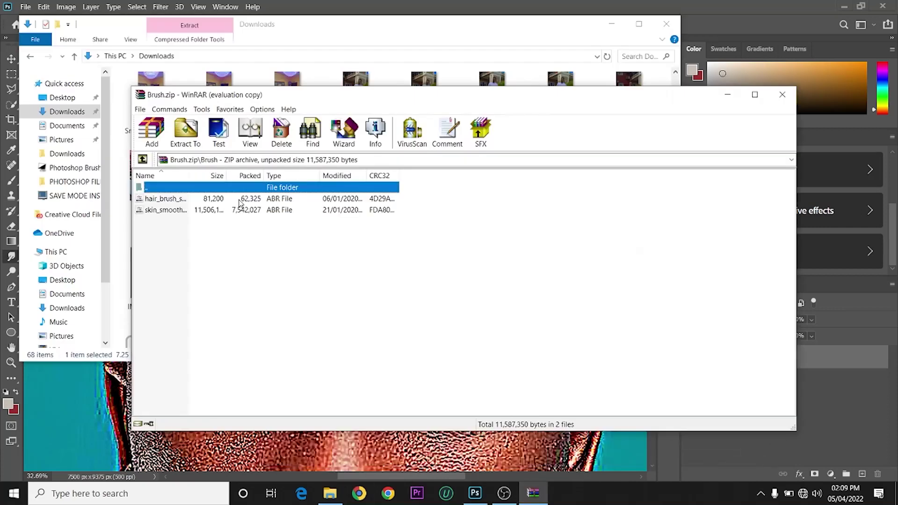
left_click(162, 211)
left_click(171, 211)
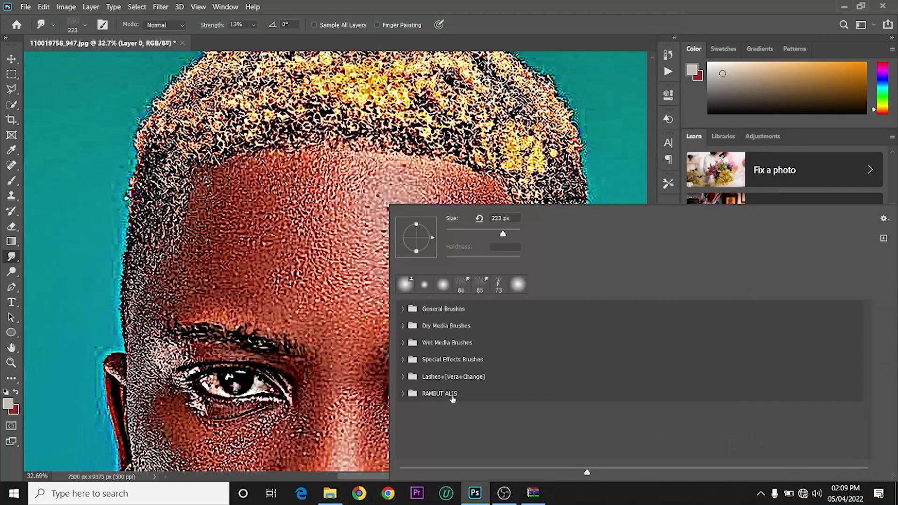
Step: Expand the imported skin_smooth_smudge folder and select Skin smooth smudge brush 1
left_click(402, 410)
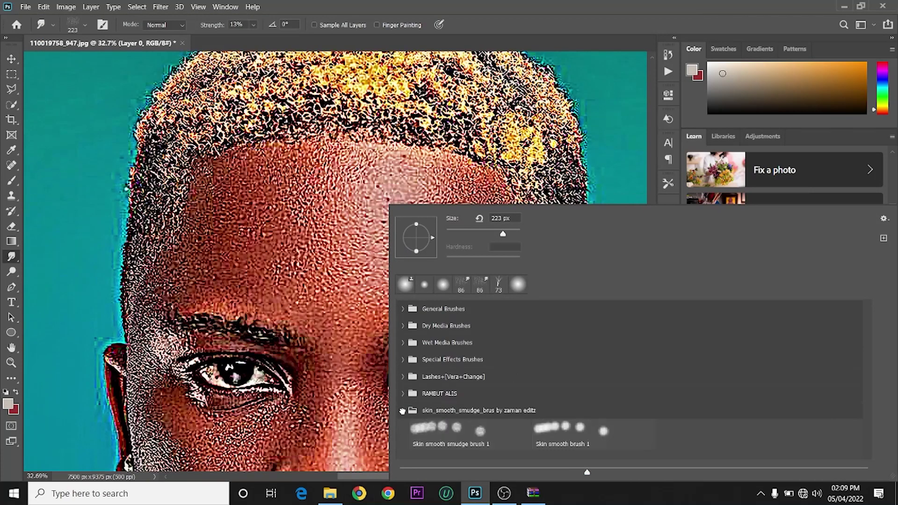
left_click(562, 434)
left_click(445, 431)
left_click(254, 211)
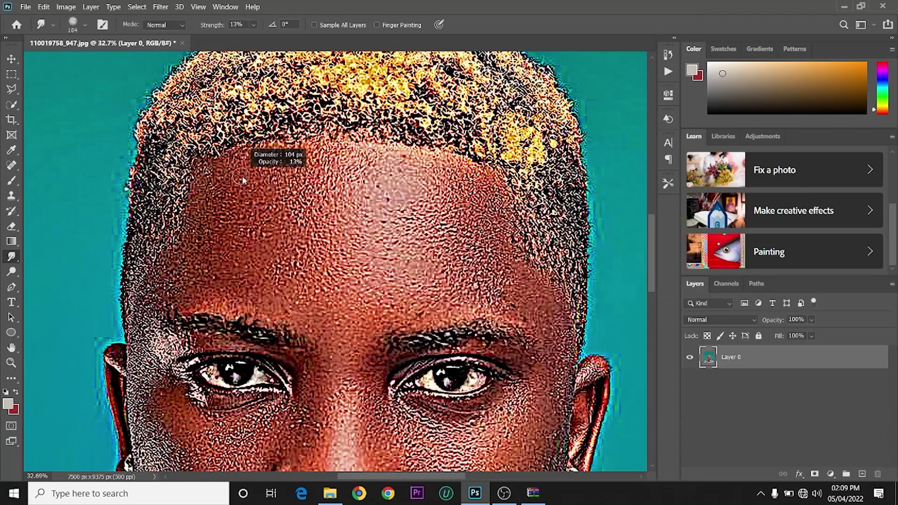